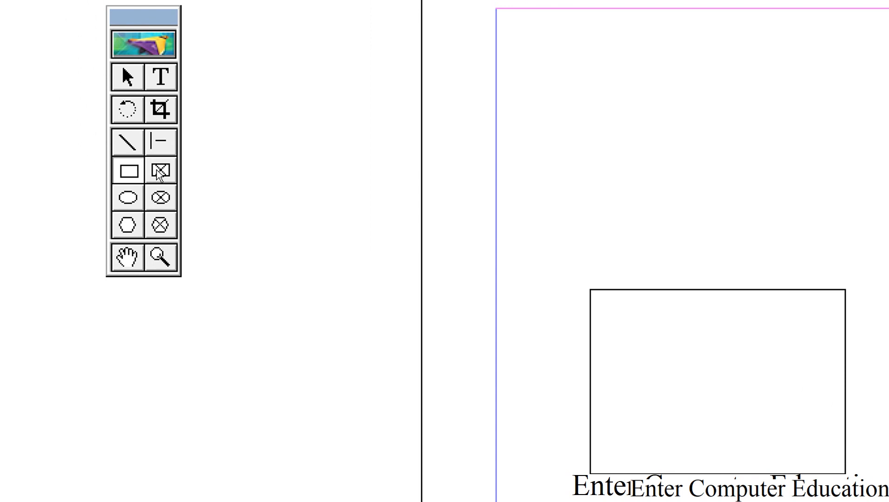
# Step: Draw a rectangular frame near the page's upper margin, above the existing large rectangle
pyautogui.click(157, 171)
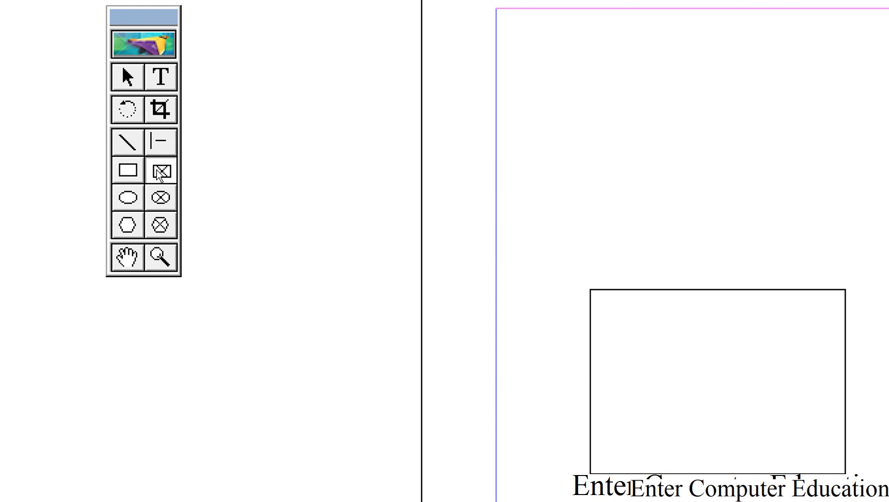
pyautogui.moveTo(651, 67); pyautogui.dragTo(818, 197)
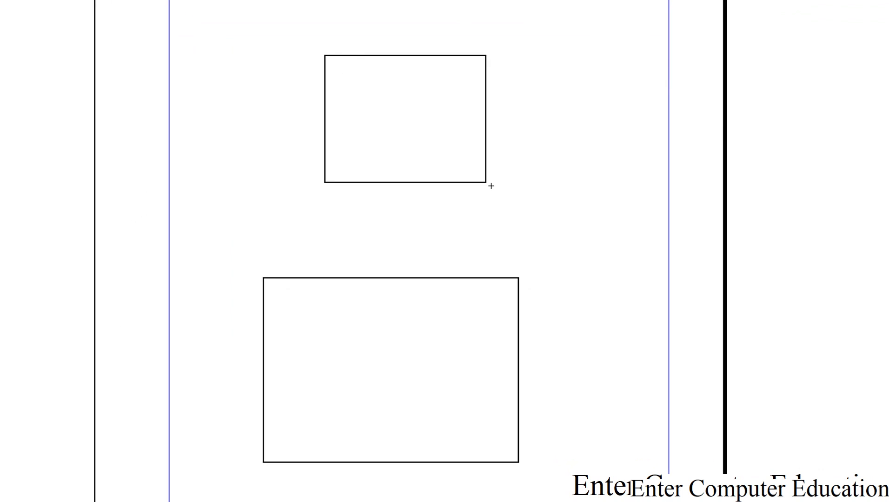
pyautogui.moveTo(491, 186); pyautogui.dragTo(541, 209)
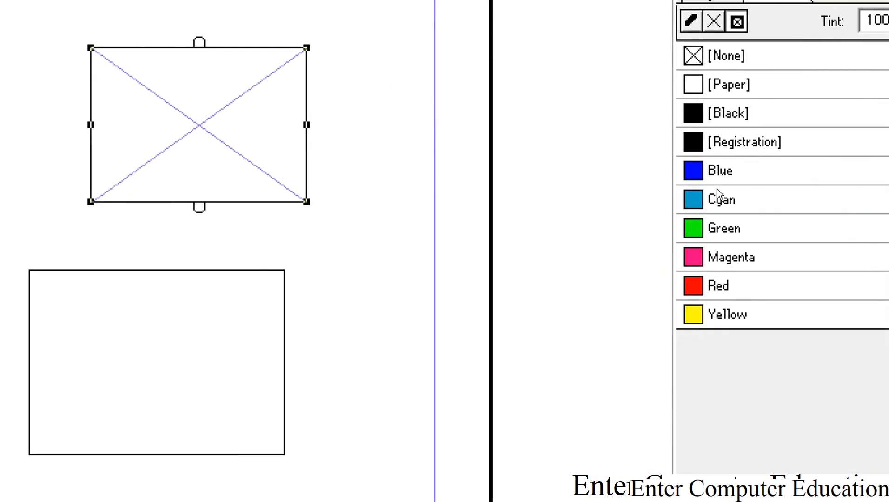
# Step: Try Cyan, Green, Magenta and Paper on the rectangular frame's fill and outline, ending with None
pyautogui.click(711, 195)
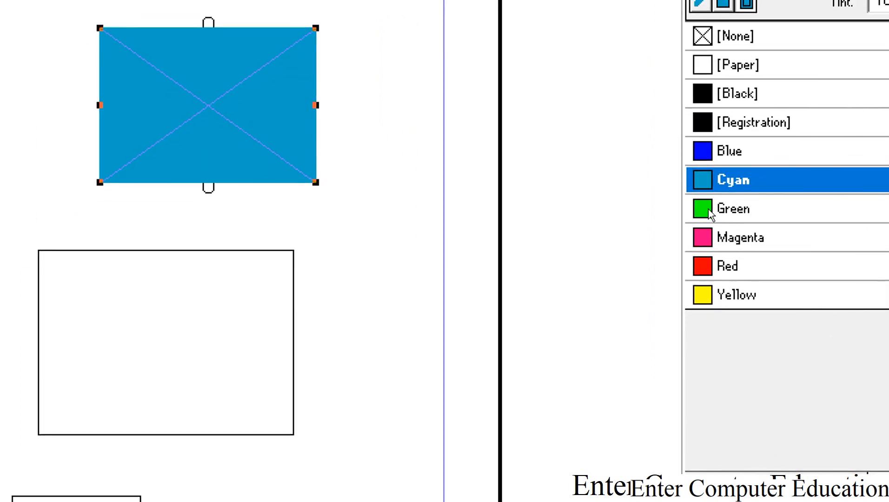
pyautogui.click(709, 210)
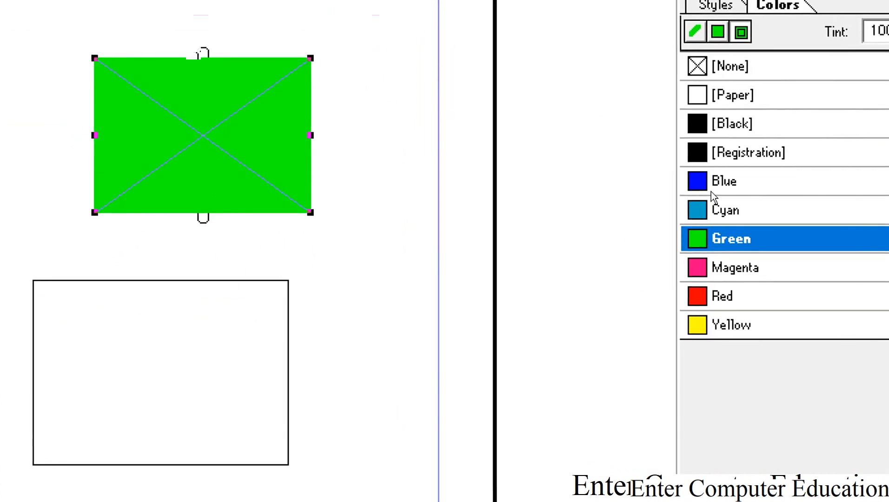
pyautogui.click(706, 226)
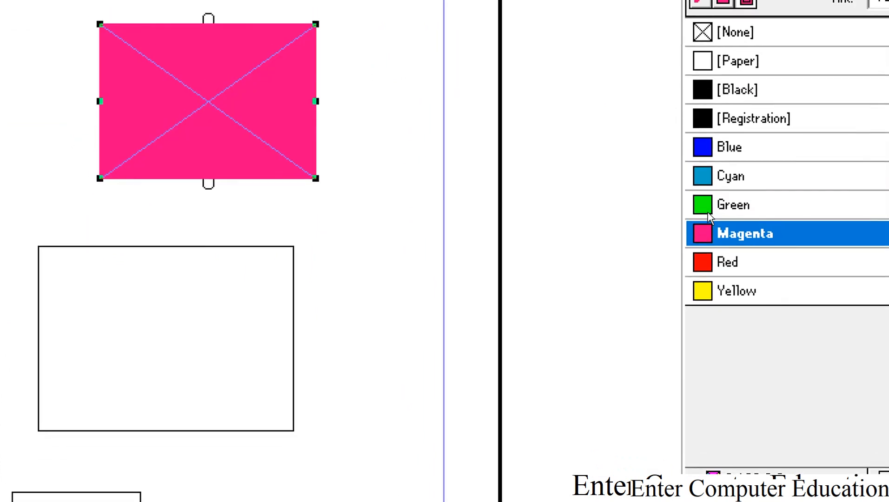
pyautogui.click(707, 212)
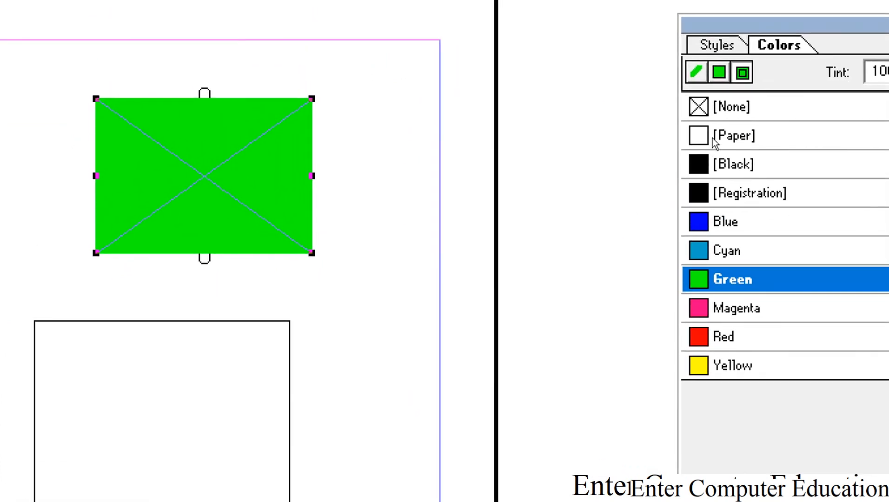
pyautogui.click(719, 62)
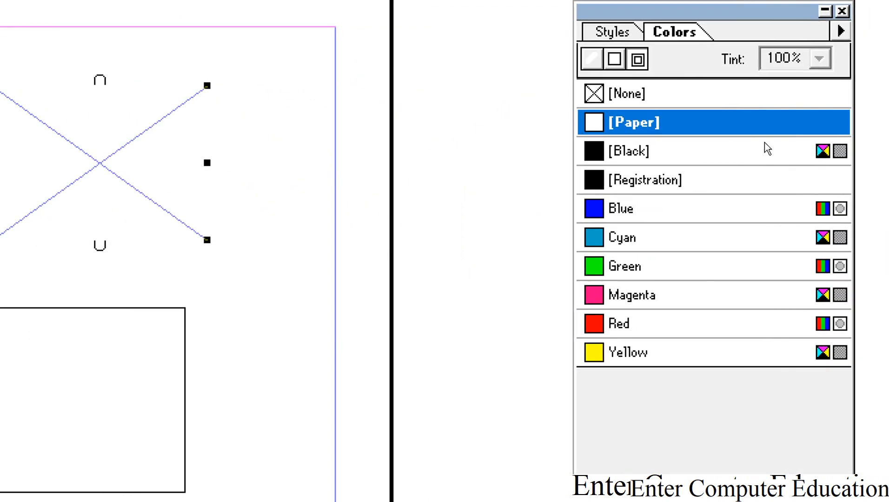
pyautogui.click(726, 123)
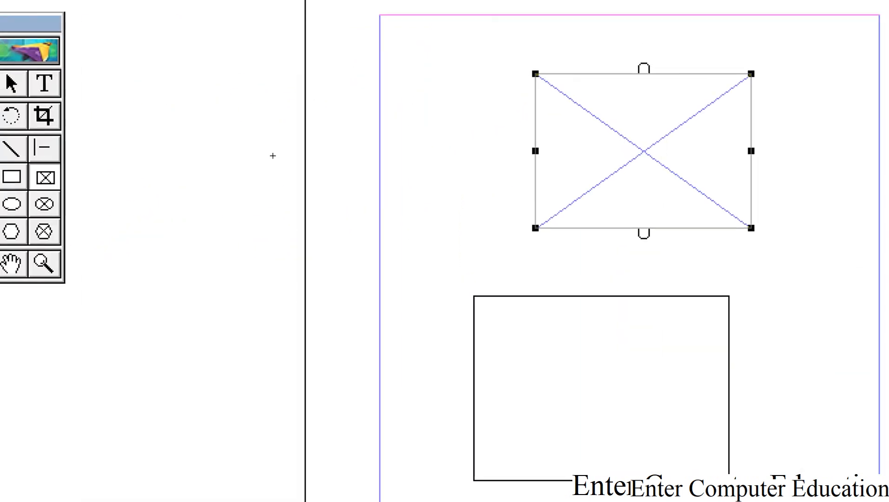
# Step: Enter four lines of placeholder text beginning "dasdf asdfasdfas fasdf" and ending "mdfmdf nm,df" inside the rectangular frame
pyautogui.click(162, 114)
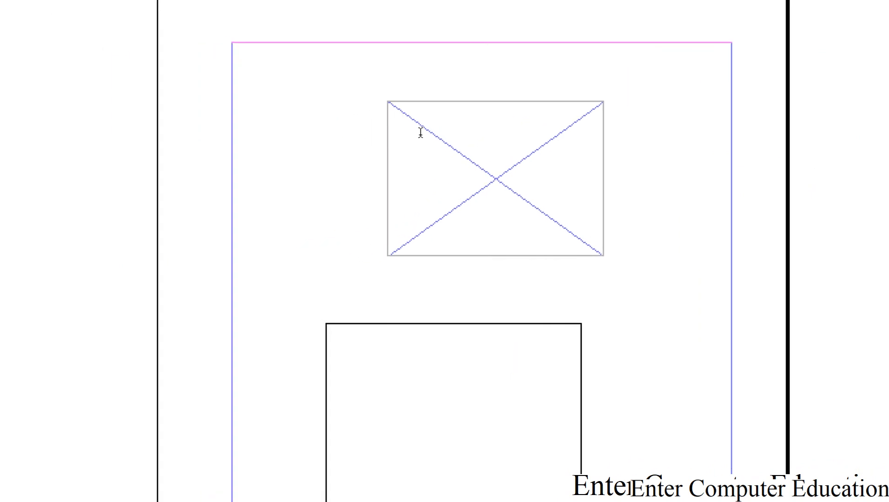
pyautogui.write('dasdf asdfasdfas fasdf')
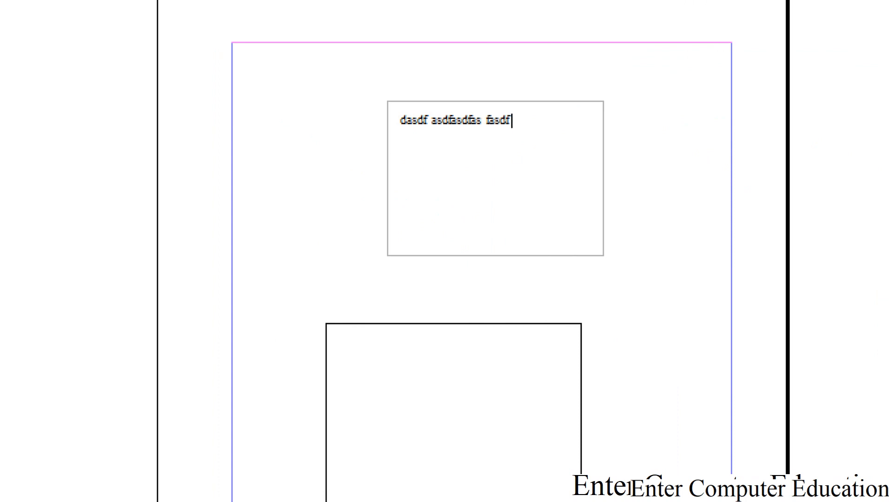
pyautogui.write(' asdf asdf asdf asdf asdf asdf asdf asd')
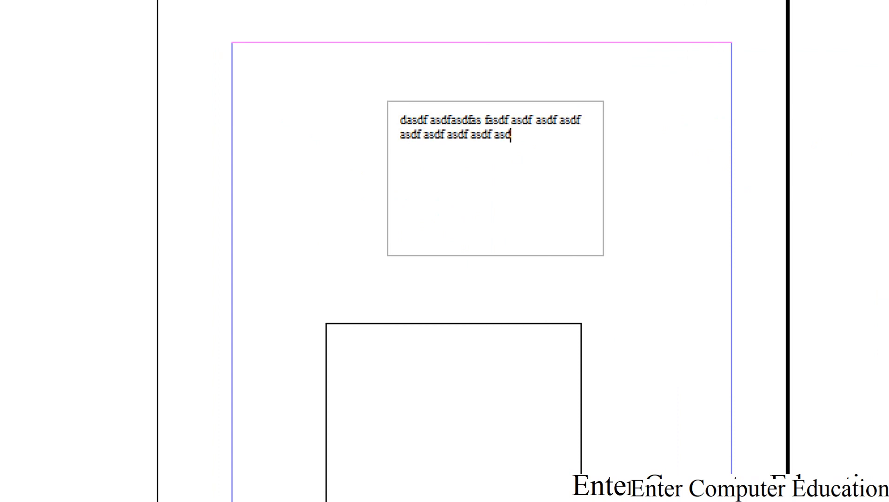
pyautogui.write('f asdf asdf asdf sadf asdf asdf nasdf masf asmdf mdfmdf nm.')
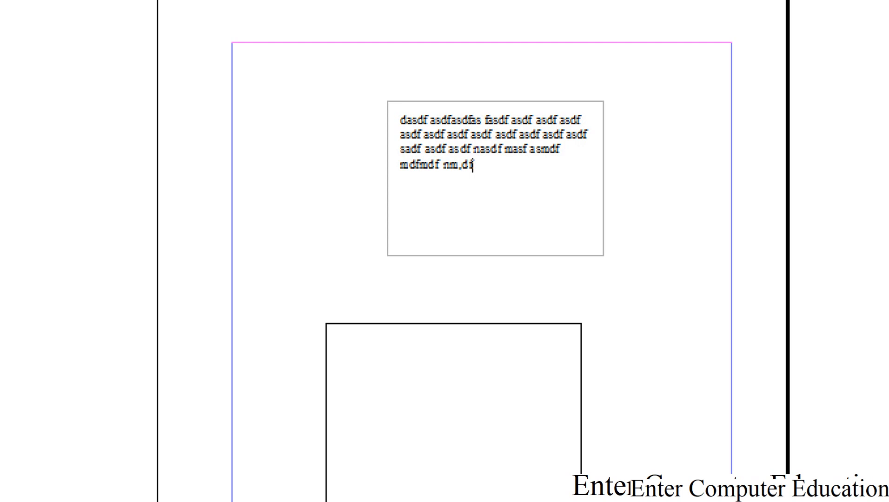
pyautogui.write('df')
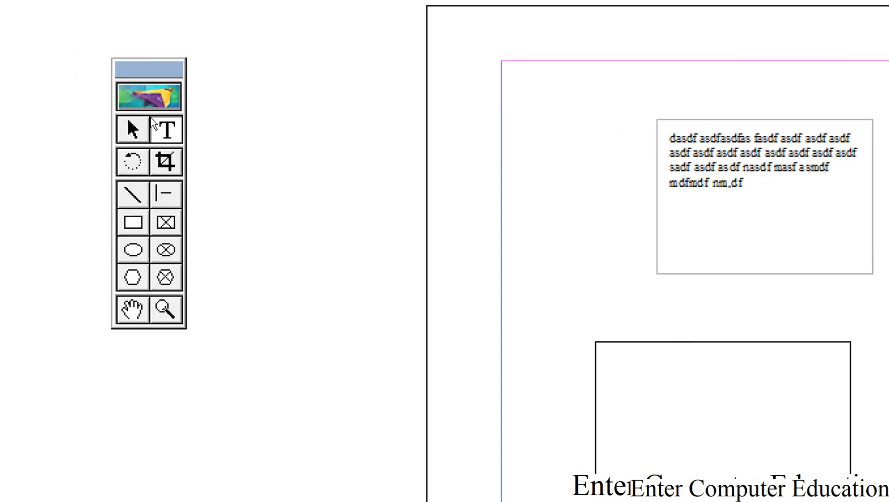
# Step: Delete the text-filled frame and the two plain rectangles below it from the page
pyautogui.click(153, 122)
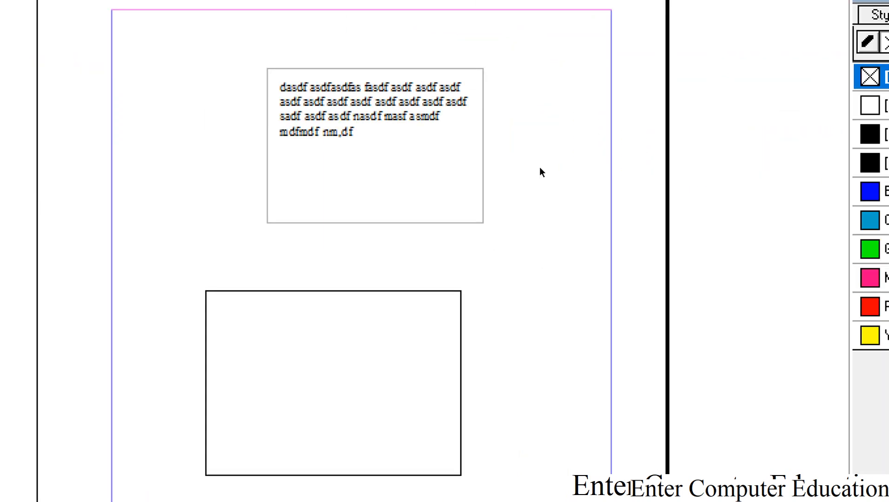
pyautogui.click(495, 119)
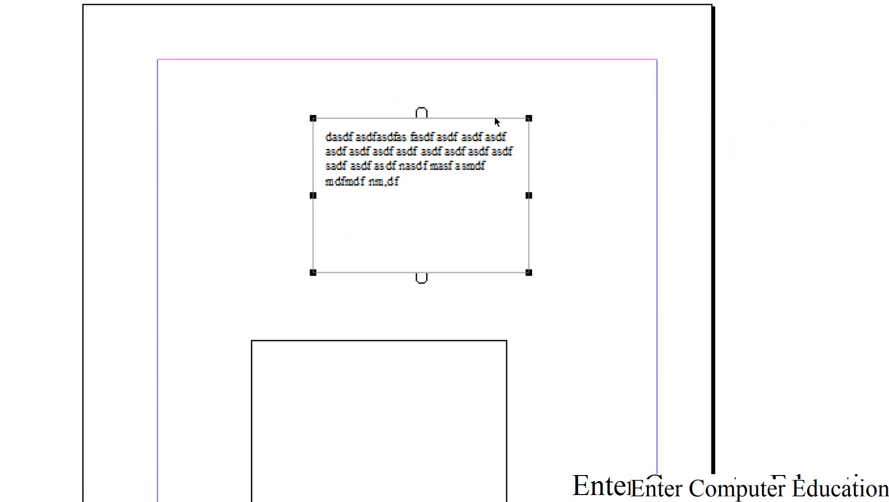
pyautogui.press('Delete')
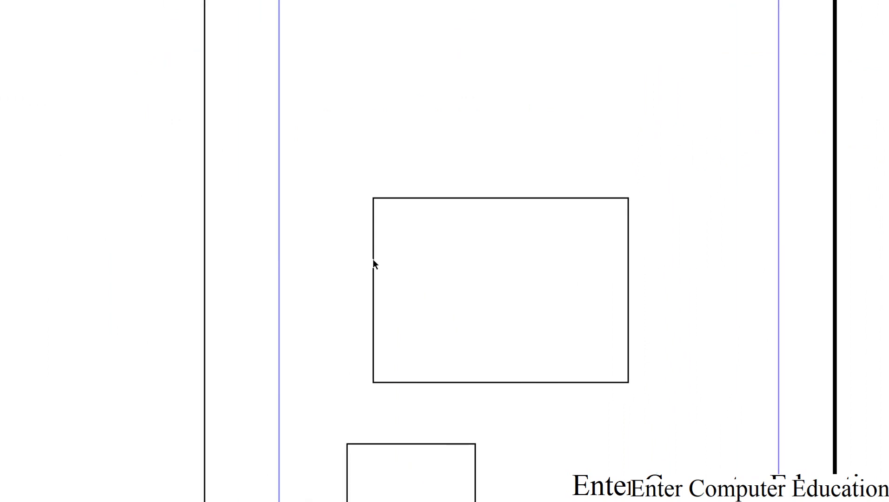
pyautogui.click(374, 260)
pyautogui.press('Delete')
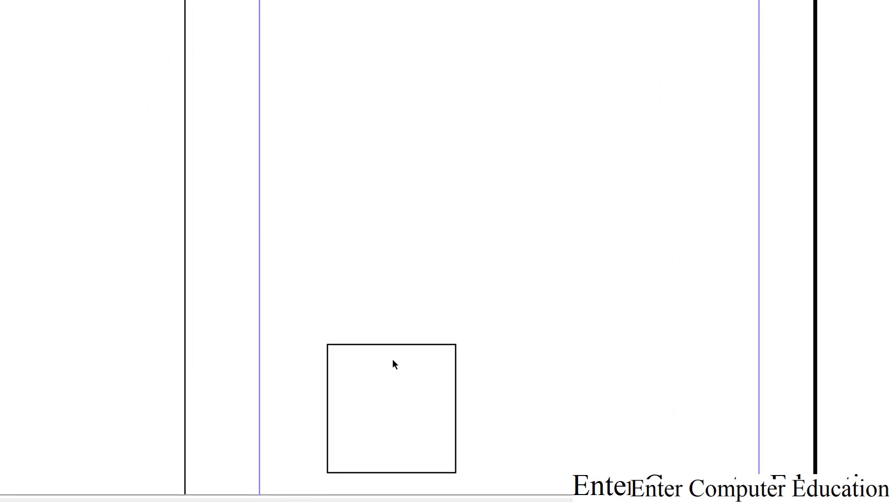
pyautogui.click(411, 443)
pyautogui.press('Delete')
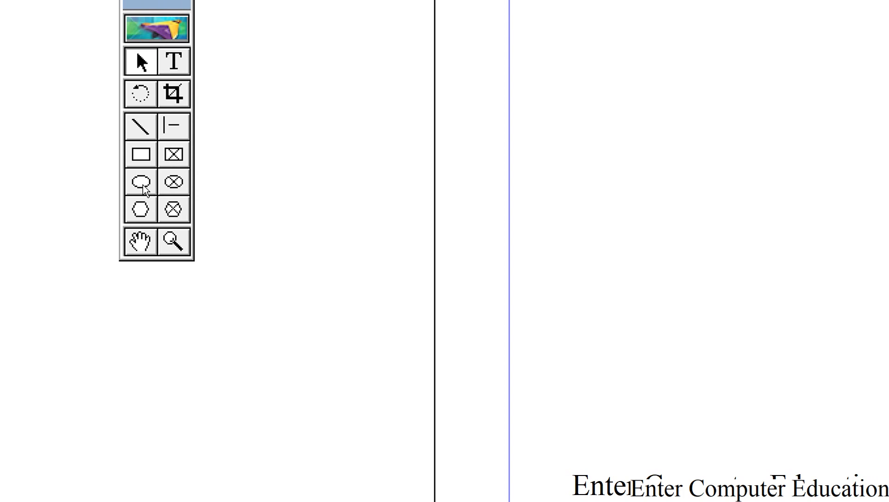
# Step: Draw a tall, narrow ellipse in the upper part of the empty page
pyautogui.click(141, 184)
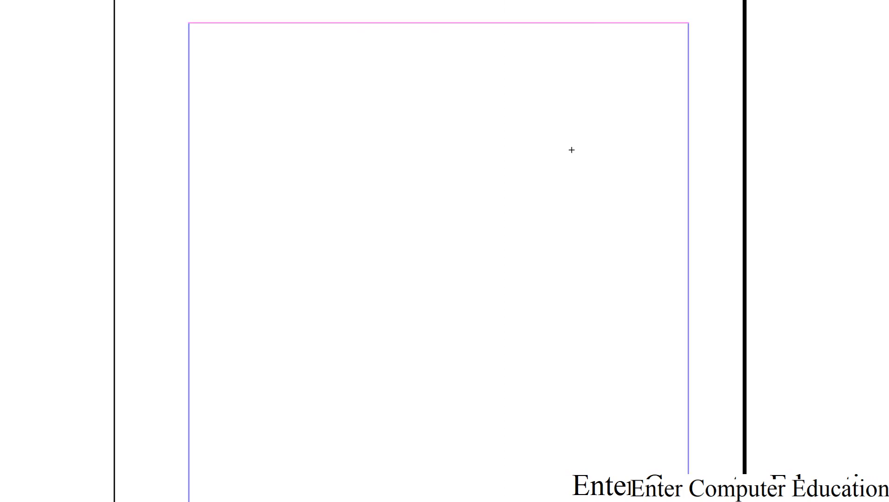
pyautogui.moveTo(333, 104); pyautogui.dragTo(500, 273)
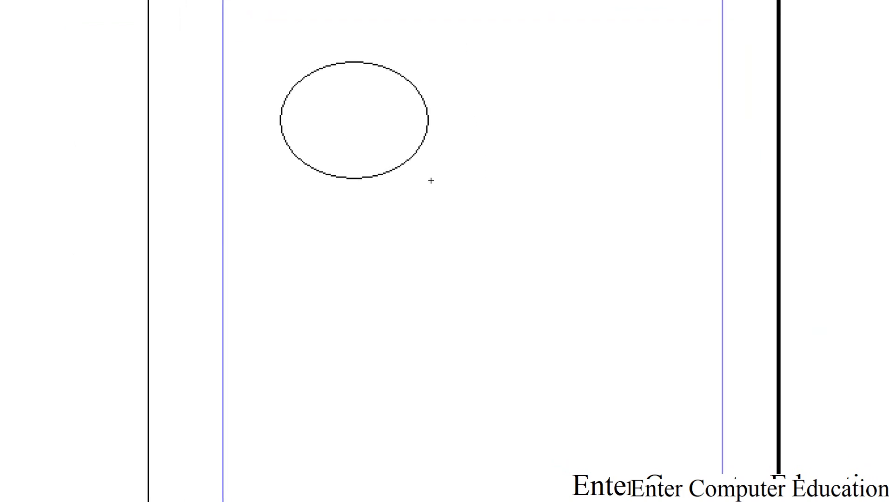
pyautogui.moveTo(439, 205); pyautogui.dragTo(330, 141)
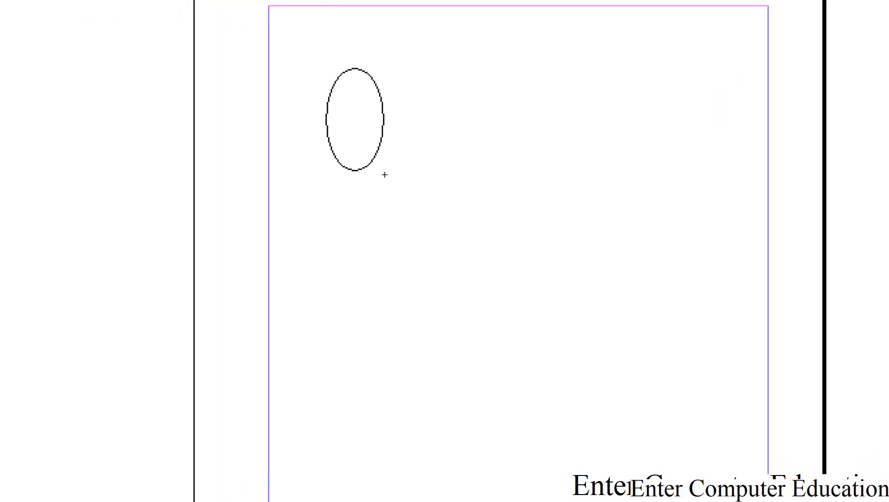
pyautogui.moveTo(384, 175); pyautogui.dragTo(345, 250)
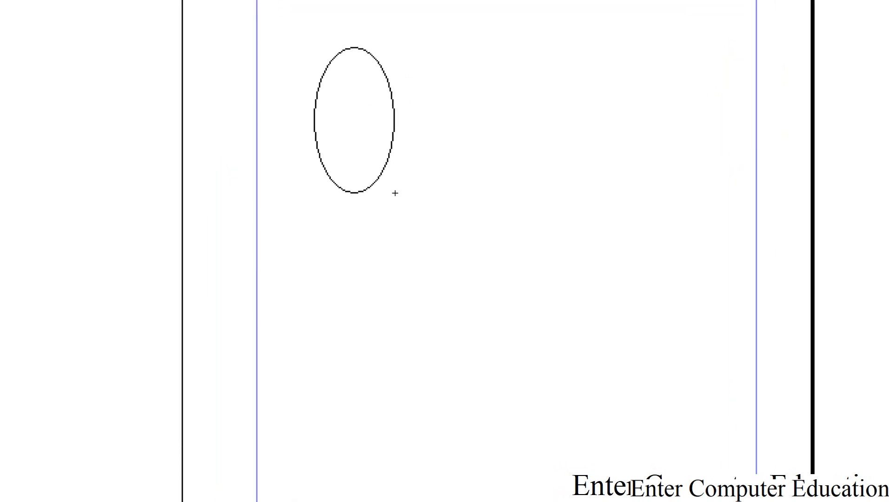
pyautogui.moveTo(395, 193); pyautogui.dragTo(394, 193)
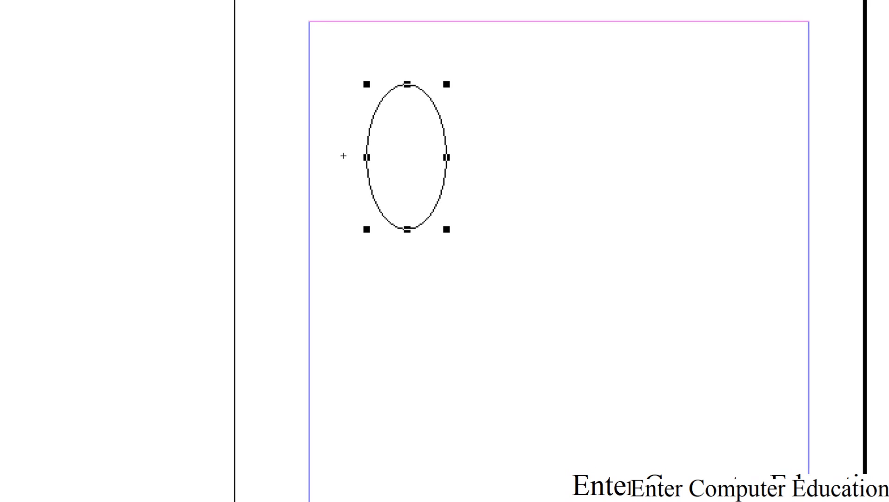
# Step: Move the ellipse across the page so that it overlaps the left margin guide
pyautogui.click(143, 123)
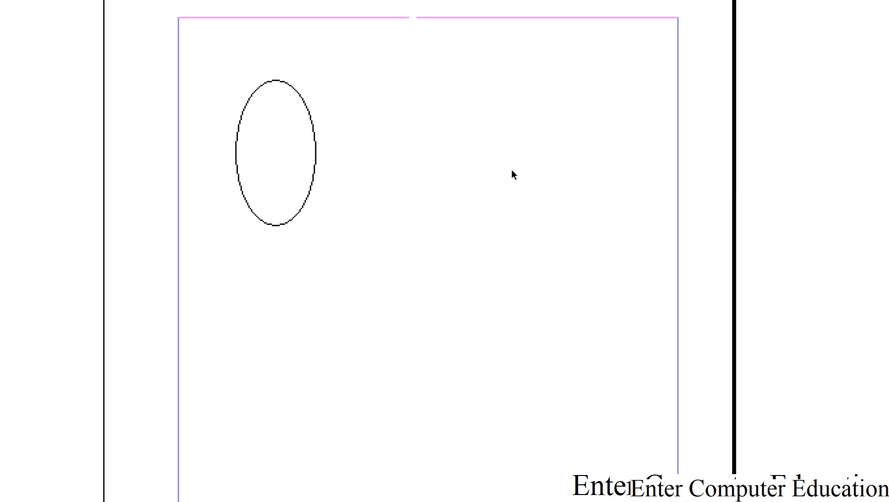
pyautogui.click(351, 150)
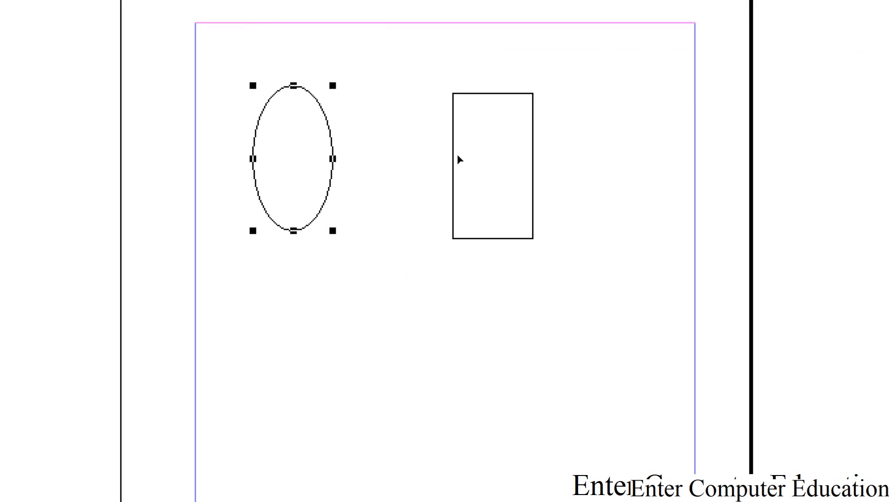
pyautogui.moveTo(460, 160); pyautogui.dragTo(456, 161)
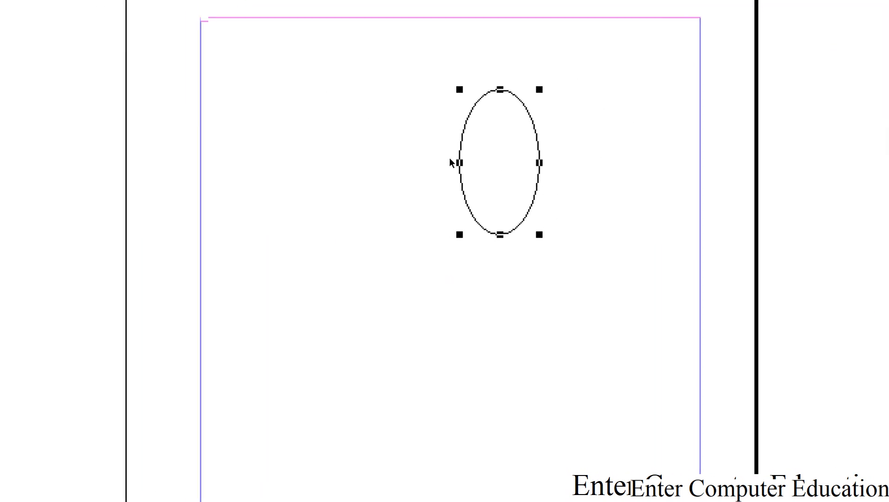
pyautogui.moveTo(455, 153); pyautogui.dragTo(193, 171)
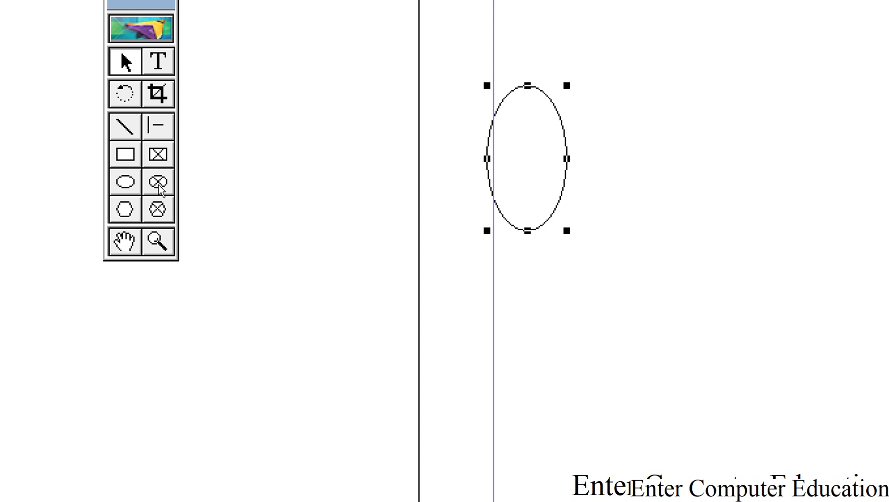
# Step: Draw a large, nearly circular elliptical frame on the page to the right of the narrow ellipse
pyautogui.click(159, 185)
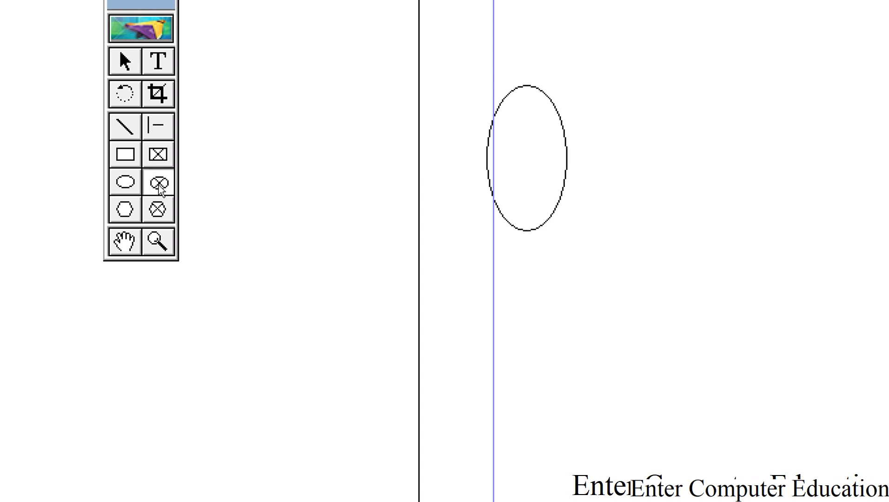
pyautogui.moveTo(602, 139); pyautogui.dragTo(888, 328)
pyautogui.moveTo(533, 259); pyautogui.dragTo(519, 286)
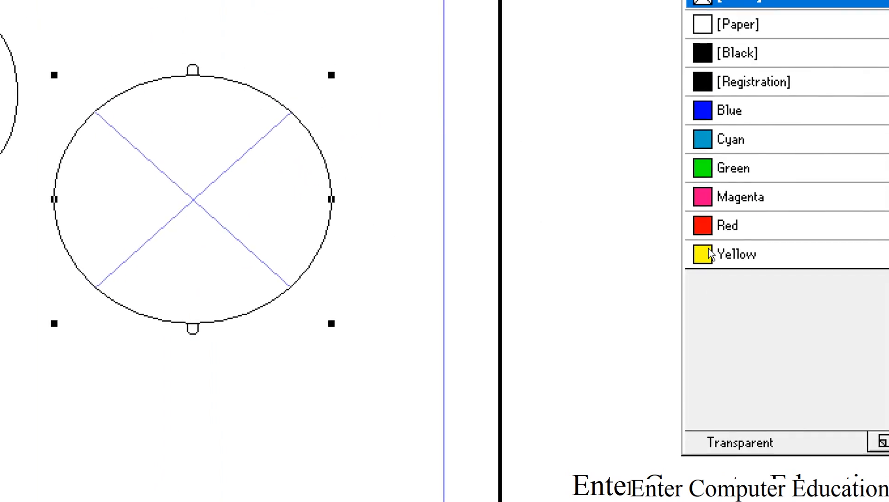
# Step: Try Yellow and Magenta fills on the elliptical frame, ending with no visible fill color and a black outline
pyautogui.click(887, 215)
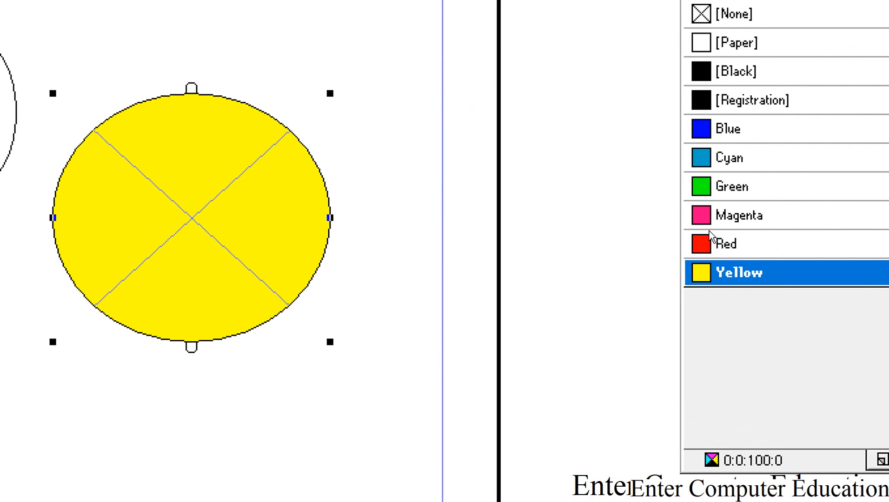
pyautogui.click(709, 228)
pyautogui.click(709, 226)
pyautogui.click(709, 195)
pyautogui.moveTo(721, 109); pyautogui.dragTo(796, 80)
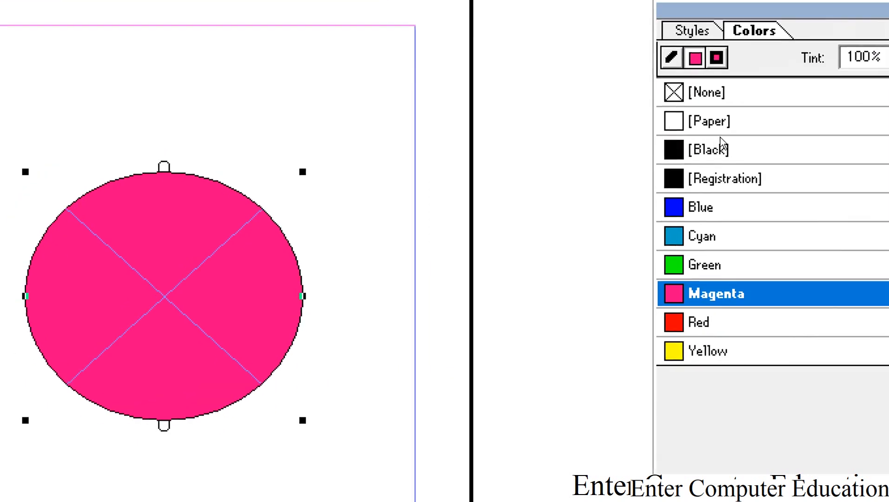
pyautogui.click(674, 151)
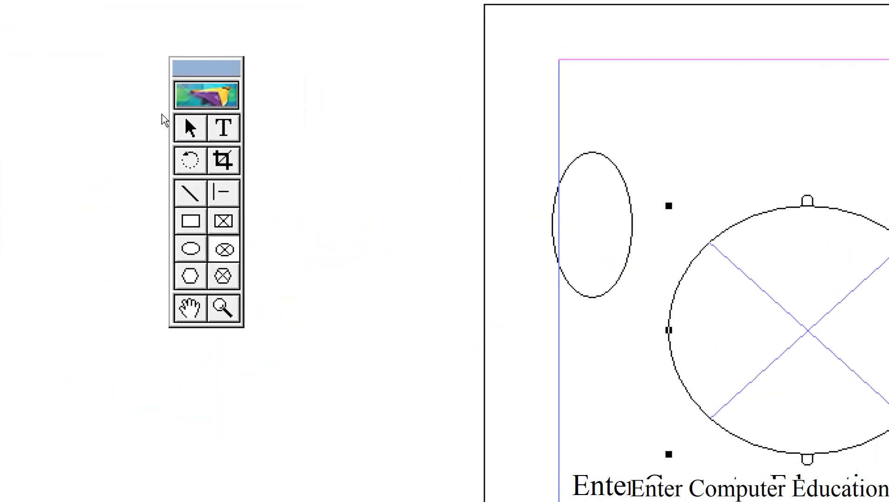
# Step: Enter placeholder text beginning "asdf asdff asdfaa" inside the large elliptical frame
pyautogui.click(155, 123)
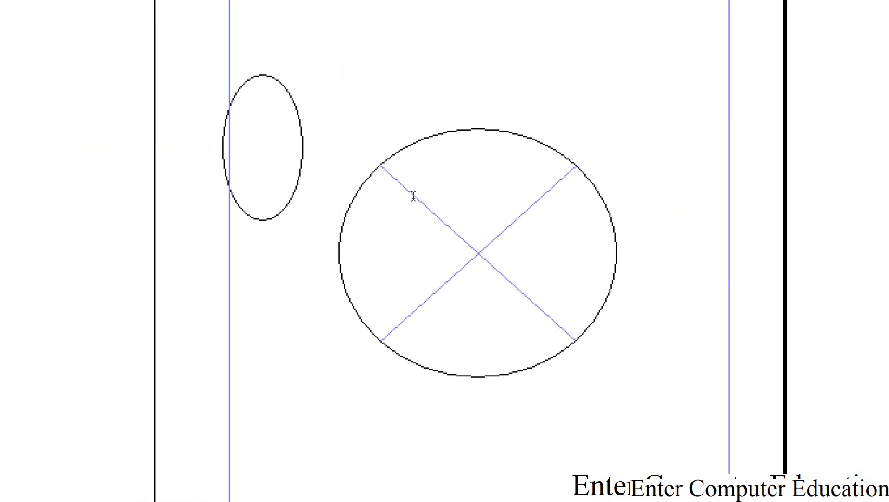
pyautogui.click(687, 240)
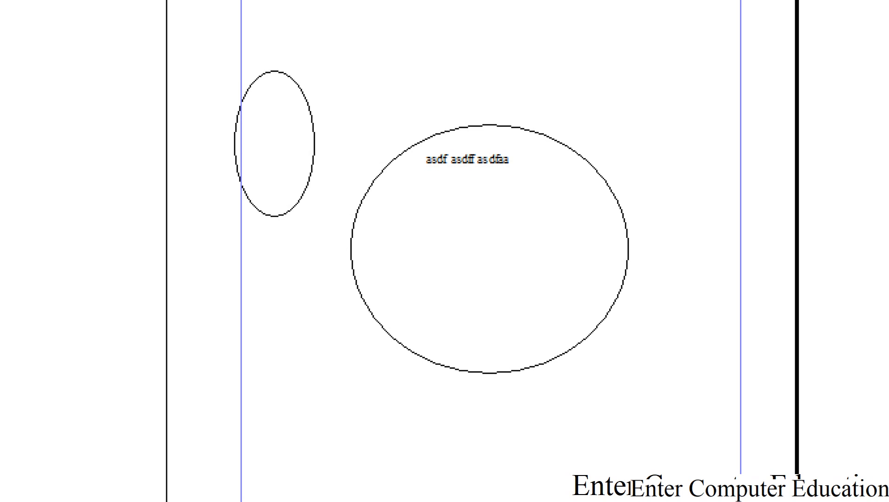
pyautogui.write('sadf asdf asdf asdf asdf asdf asdf asdf asdf asdf asdf asdf asdf asdf')
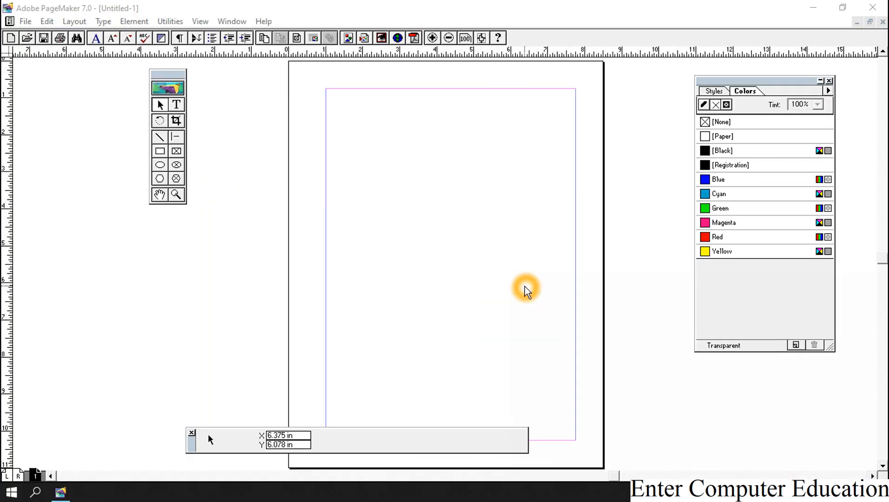
# Step: Draw a hexagon about 3 in wide in the upper part of the empty page with the Polygon tool
pyautogui.click(159, 179)
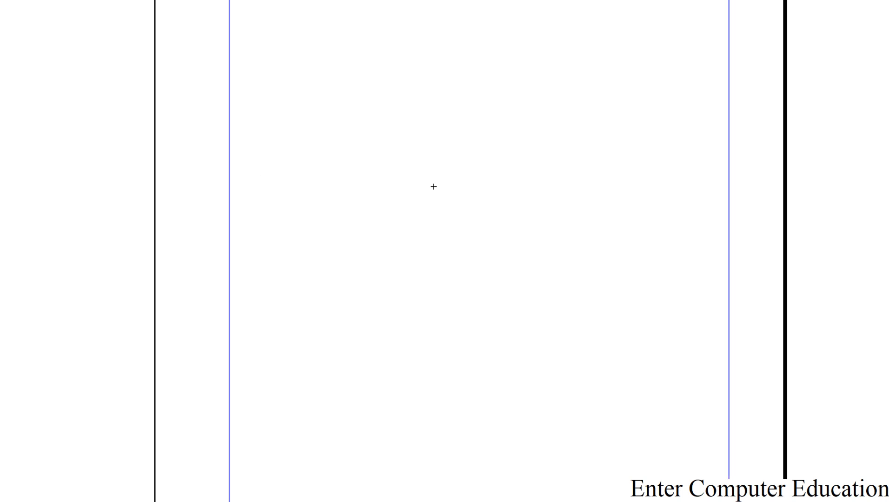
pyautogui.moveTo(413, 119); pyautogui.dragTo(527, 226)
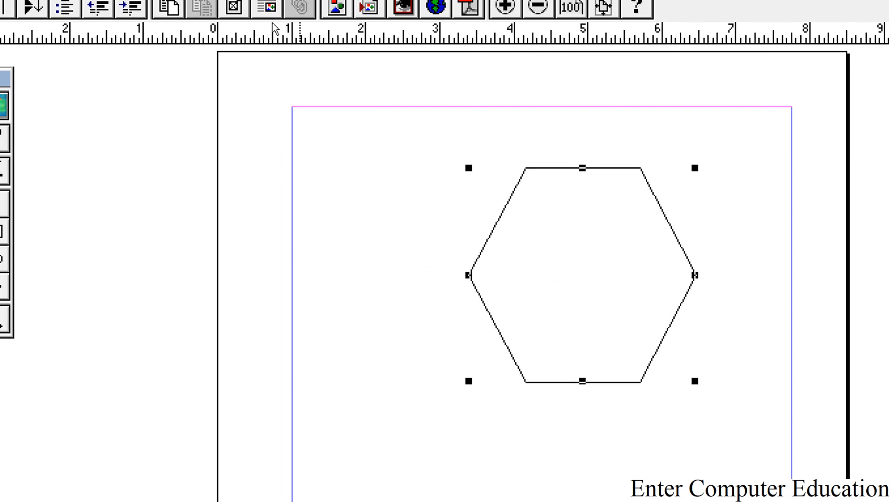
# Step: In the hexagon's Polygon Settings, try 3 sides and finish with the number of sides set to 10
pyautogui.click(135, 24)
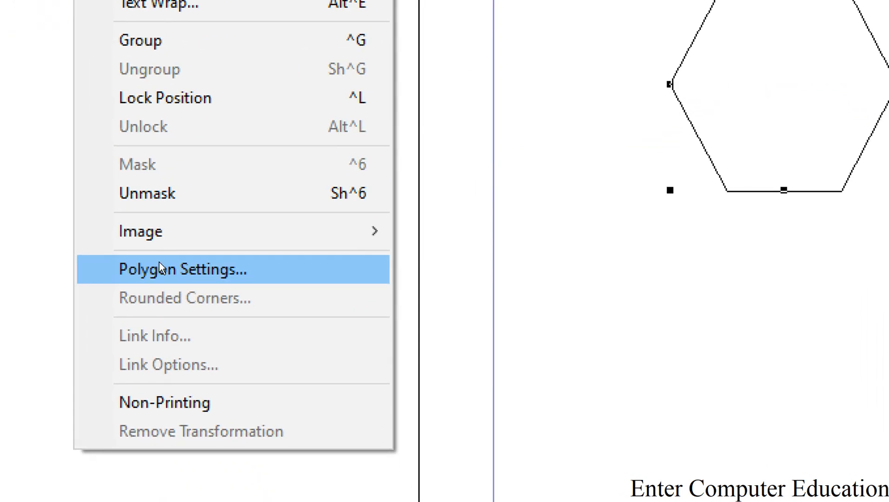
pyautogui.click(159, 270)
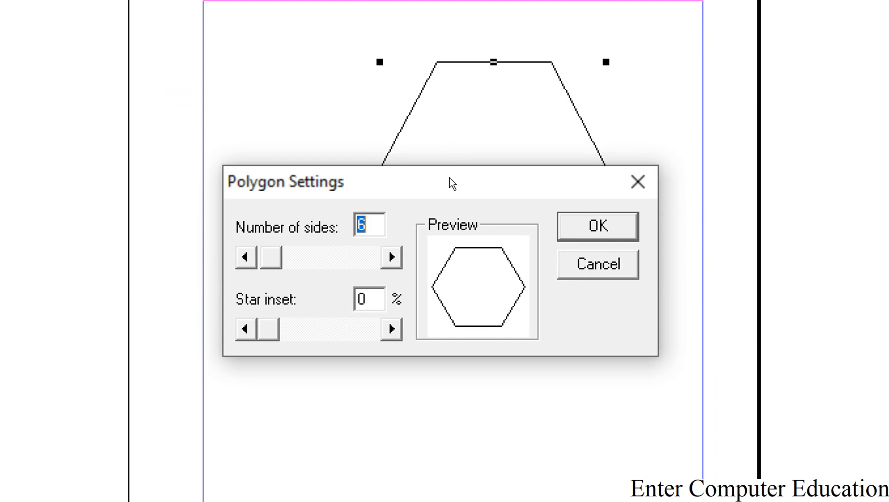
pyautogui.moveTo(452, 184); pyautogui.dragTo(492, 327)
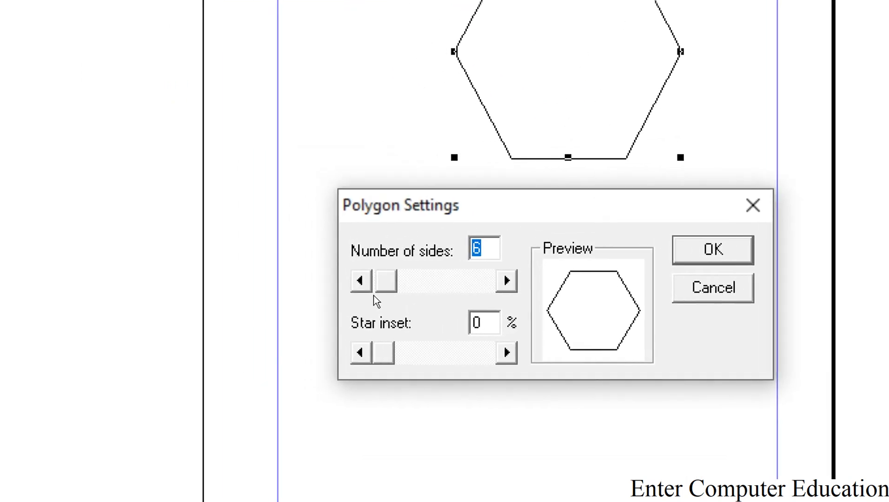
pyautogui.click(360, 281)
pyautogui.click(360, 282)
pyautogui.click(360, 281)
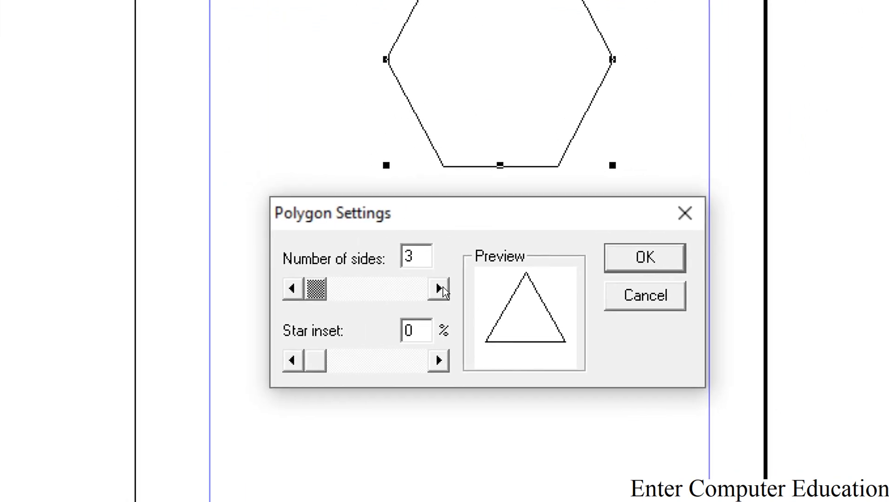
pyautogui.click(440, 289)
pyautogui.click(440, 290)
pyautogui.click(440, 289)
pyautogui.click(440, 289)
pyautogui.click(440, 289)
pyautogui.click(440, 289)
pyautogui.click(440, 289)
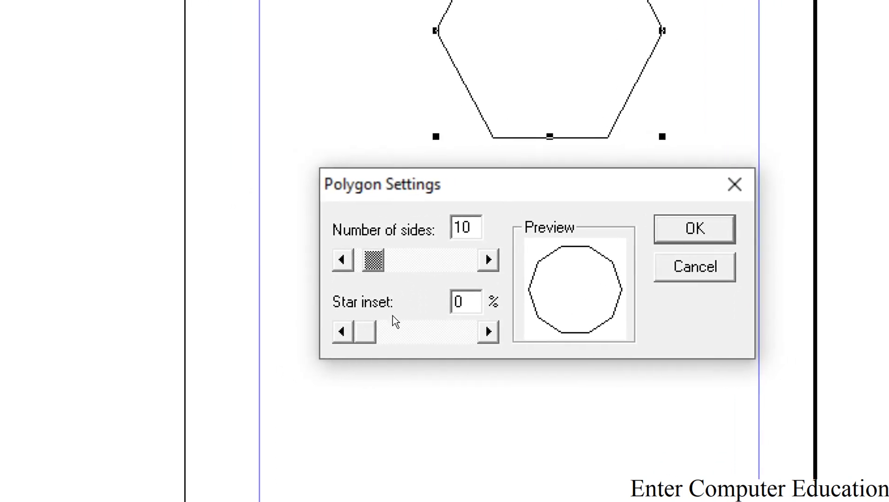
# Step: Set the polygon's star inset to 31% and apply the settings to the drawn shape
pyautogui.click(421, 321)
pyautogui.click(421, 322)
pyautogui.click(420, 322)
pyautogui.click(421, 322)
pyautogui.click(421, 321)
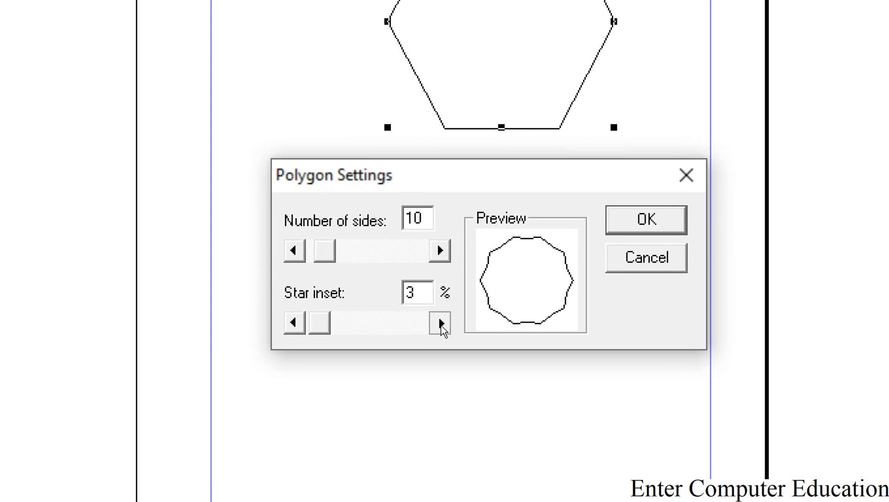
pyautogui.click(441, 324)
pyautogui.click(441, 324)
pyautogui.click(441, 324)
pyautogui.click(441, 324)
pyautogui.click(442, 324)
pyautogui.click(441, 324)
pyautogui.click(441, 324)
pyautogui.click(441, 324)
pyautogui.click(441, 324)
pyautogui.click(442, 324)
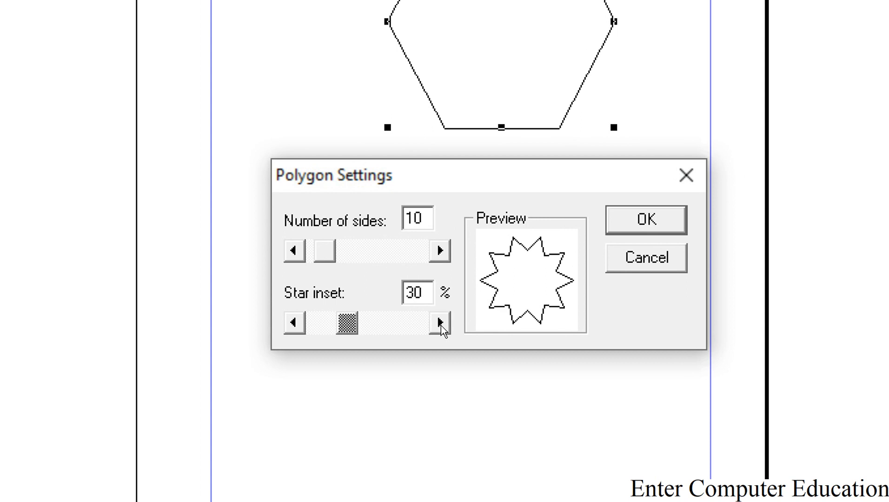
pyautogui.click(441, 324)
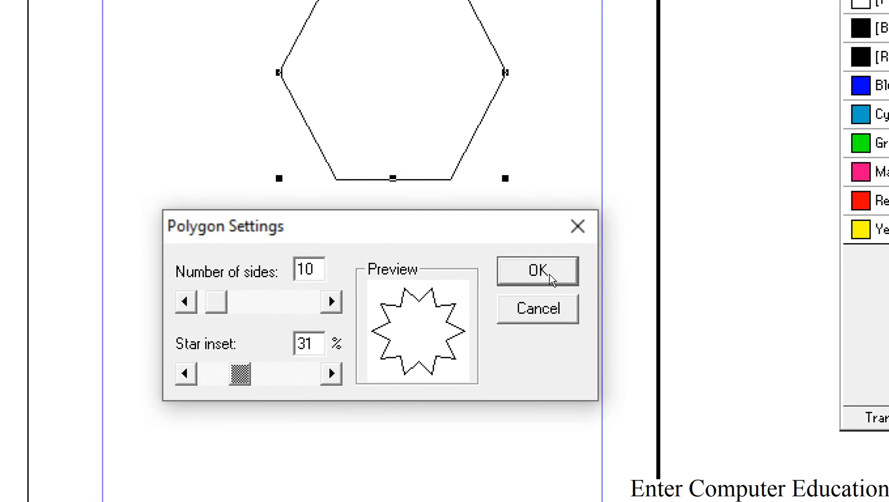
pyautogui.click(550, 275)
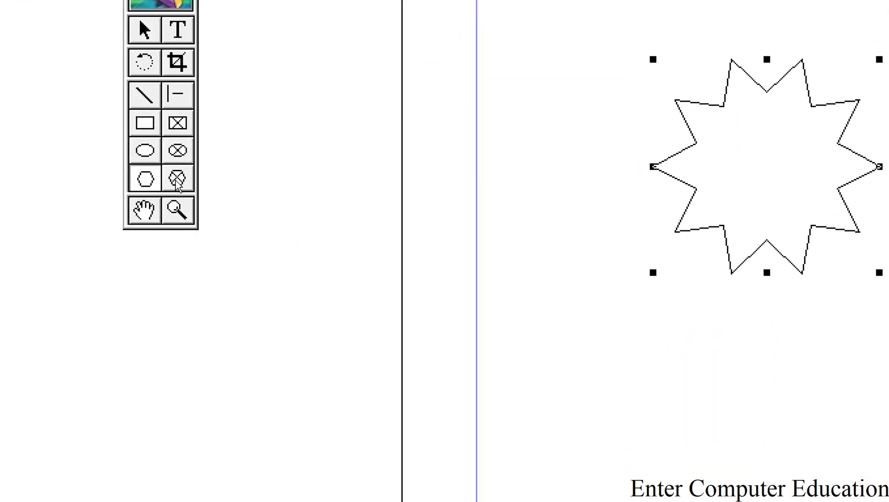
# Step: Draw a hexagonal polygon frame below the star and enter placeholder text beginning "asdf asdfasdnf asdf" inside it
pyautogui.click(177, 184)
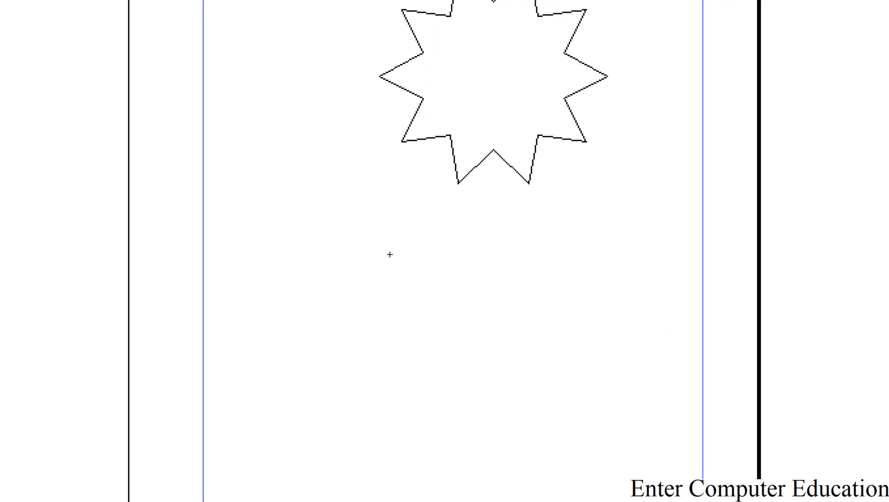
pyautogui.moveTo(370, 252); pyautogui.dragTo(626, 461)
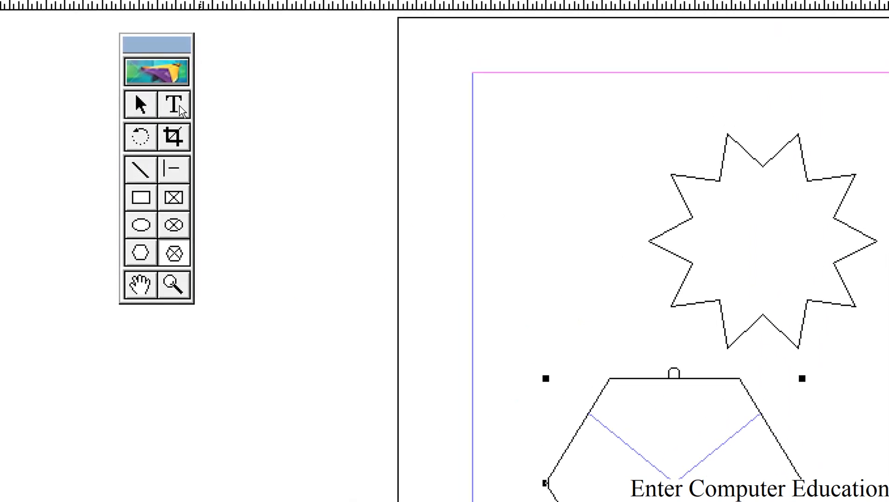
pyautogui.click(174, 105)
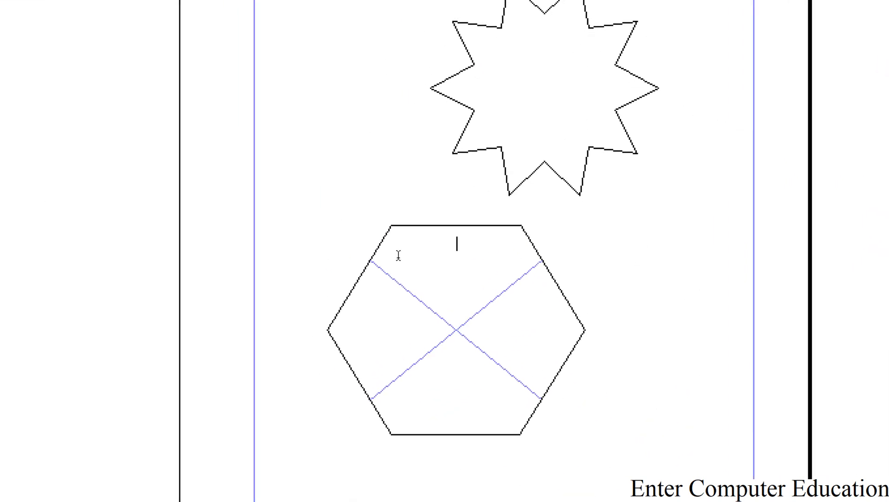
pyautogui.click(399, 256)
pyautogui.write('asdf asdfasdnf asdf asdfmn asd, asdmfn asmdi samdfn asmdfn asdfm asdfn n')
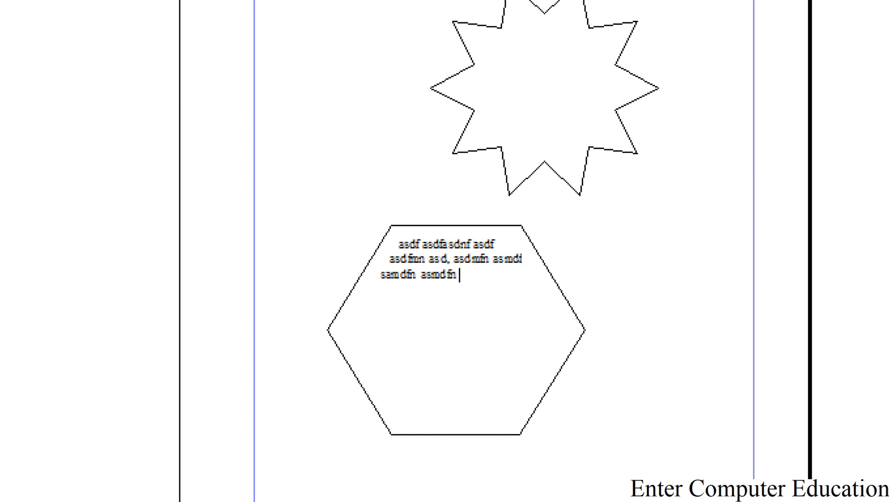
pyautogui.write('f')
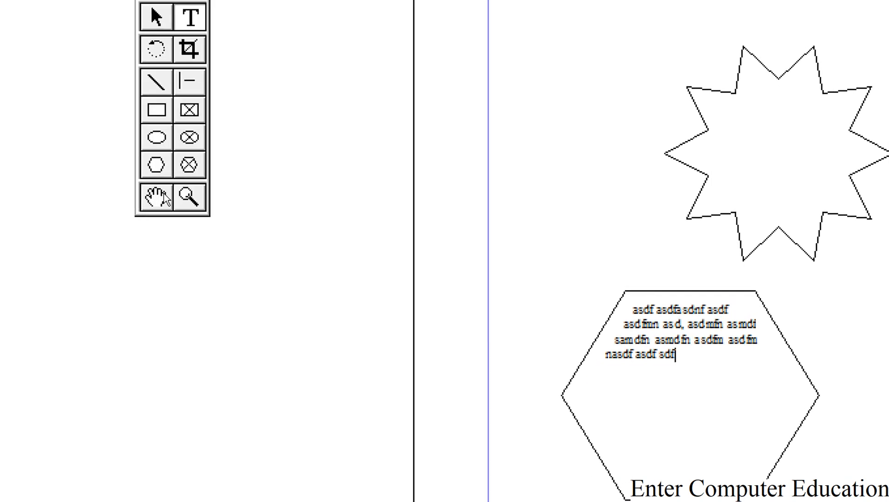
# Step: Pan the page around in several directions with the Hand tool to view its different parts
pyautogui.click(162, 195)
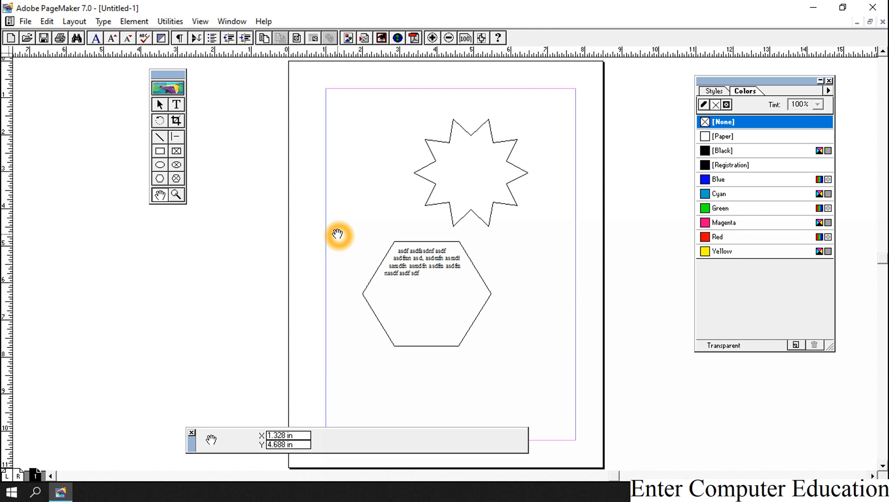
pyautogui.moveTo(338, 234); pyautogui.dragTo(340, 168)
pyautogui.moveTo(488, 165); pyautogui.dragTo(531, 80)
pyautogui.moveTo(549, 124); pyautogui.dragTo(491, 177)
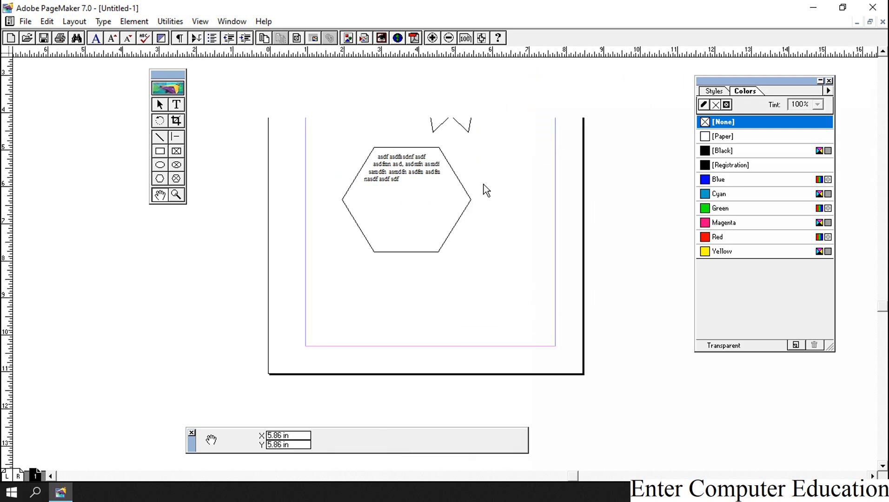
pyautogui.moveTo(512, 140); pyautogui.dragTo(496, 213)
pyautogui.moveTo(500, 152); pyautogui.dragTo(489, 204)
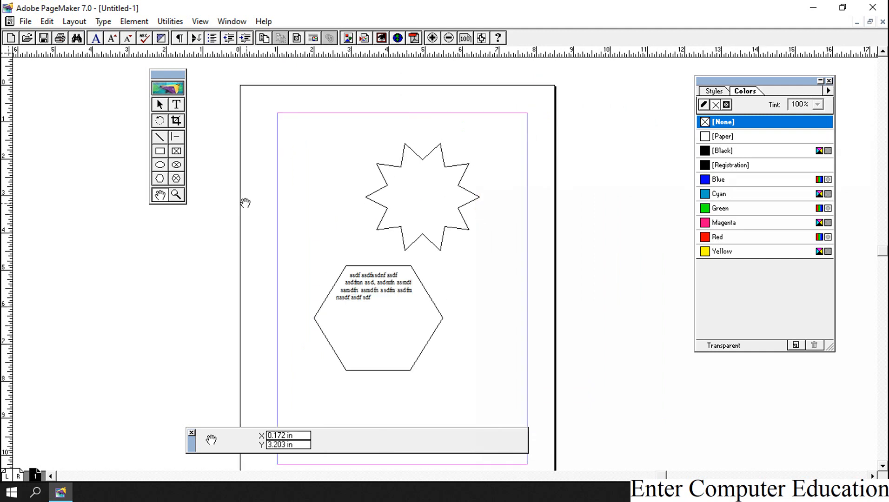
# Step: Zoom in closely on the star's outline with the Zoom tool and zoom back out until both shapes fit in view
pyautogui.click(177, 195)
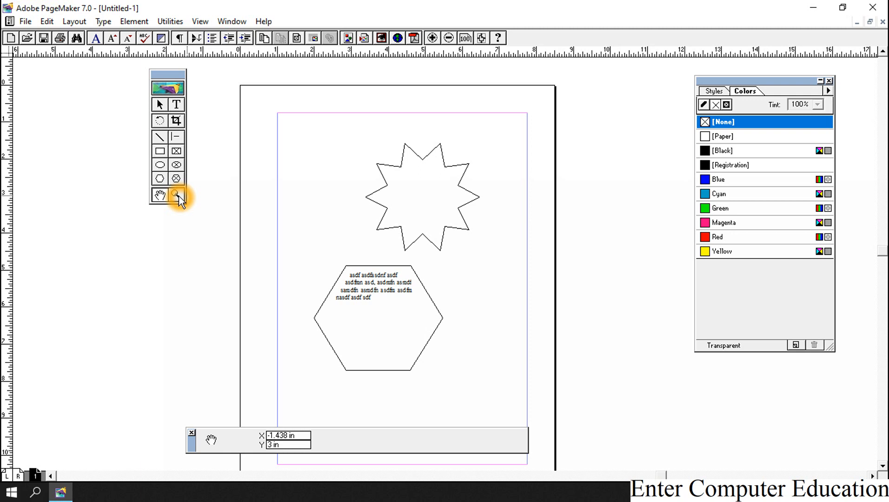
pyautogui.click(342, 238)
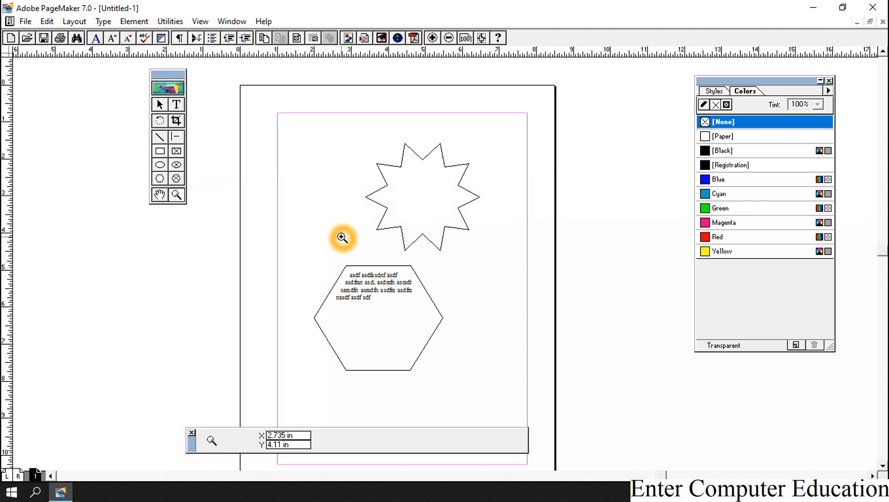
pyautogui.click(522, 258)
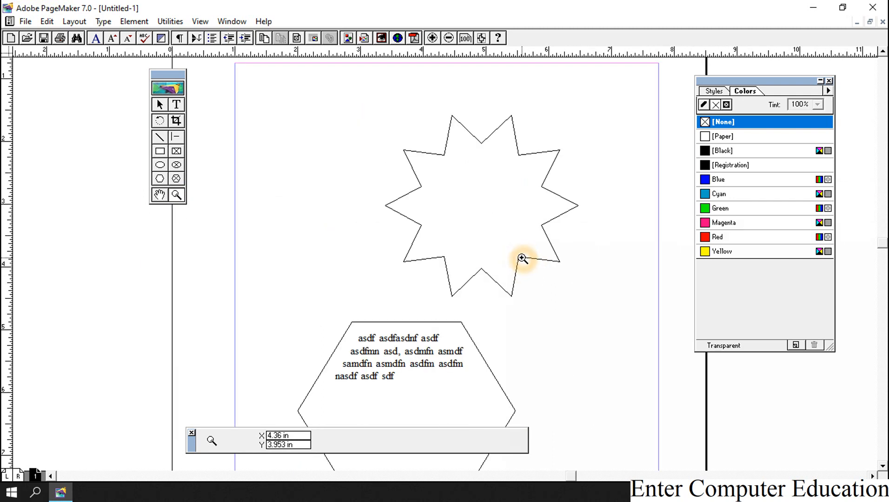
pyautogui.click(522, 258)
pyautogui.click(522, 258)
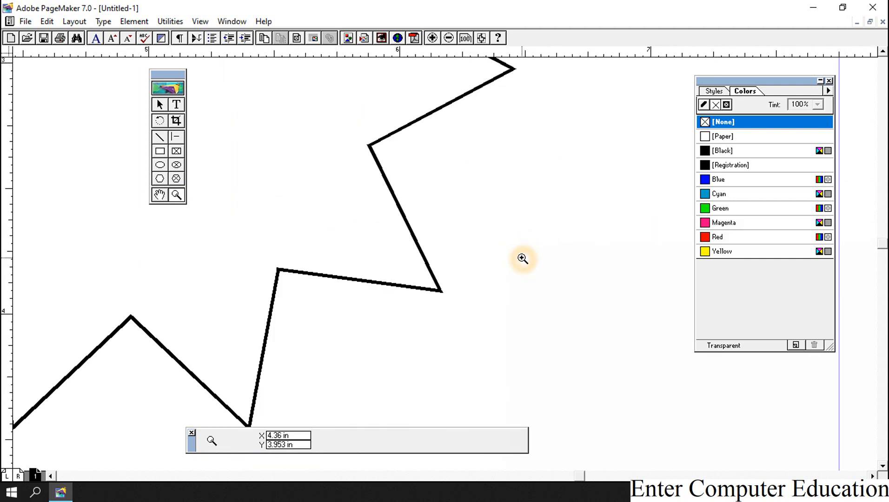
pyautogui.click(486, 279)
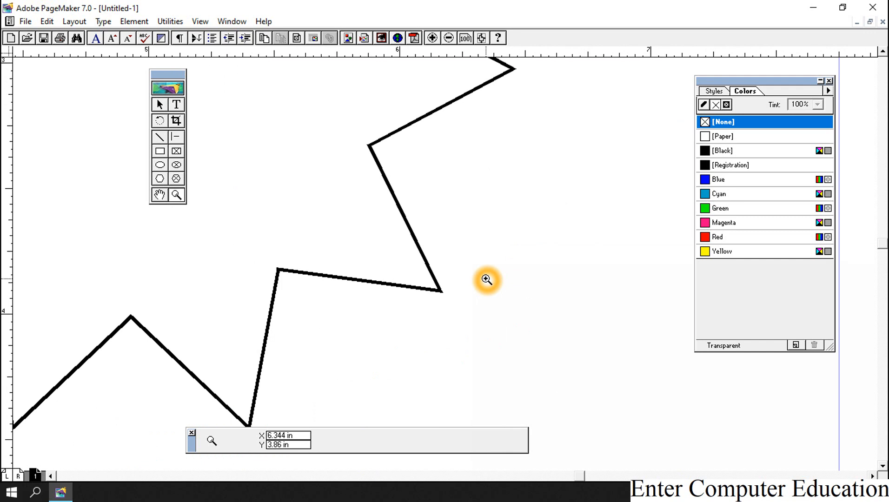
pyautogui.click(380, 212)
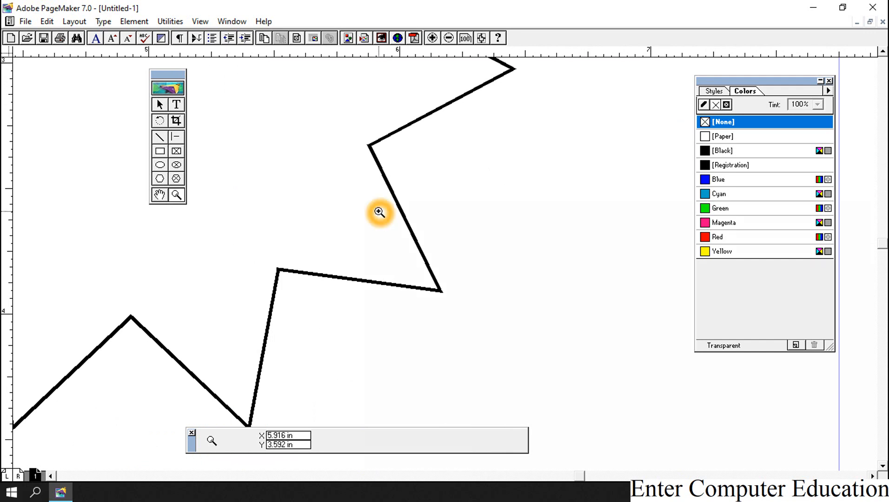
pyautogui.click(449, 39)
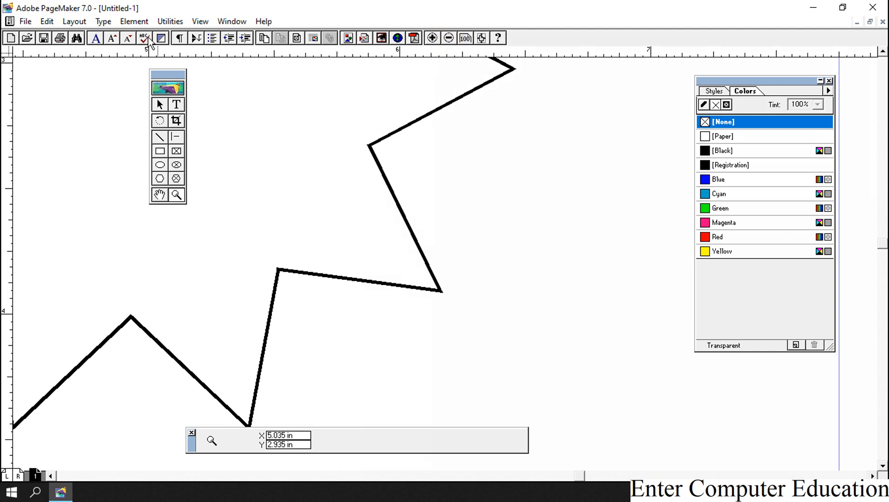
pyautogui.click(450, 38)
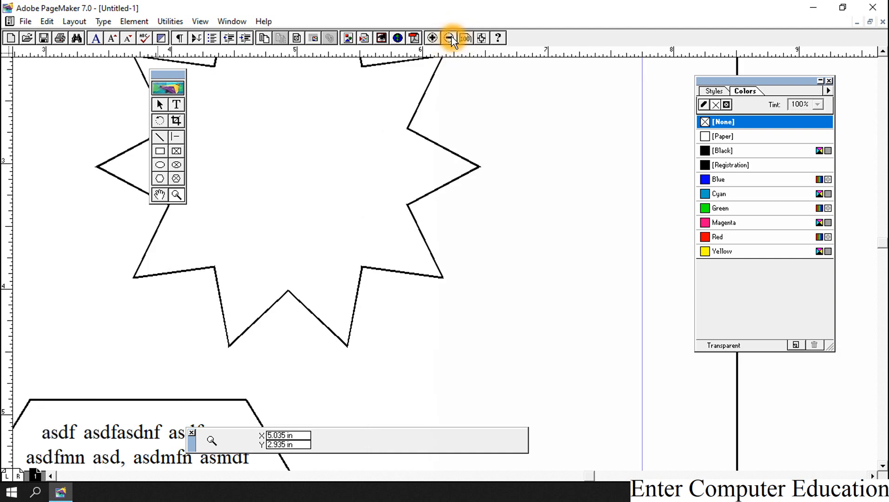
pyautogui.click(451, 37)
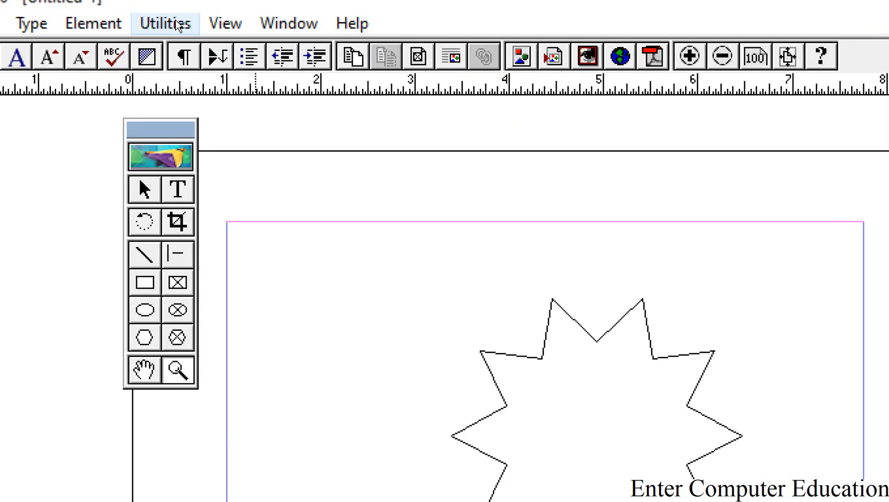
# Step: Hide the toolbar with the Show/Hide ToolBar plug-in
pyautogui.click(179, 26)
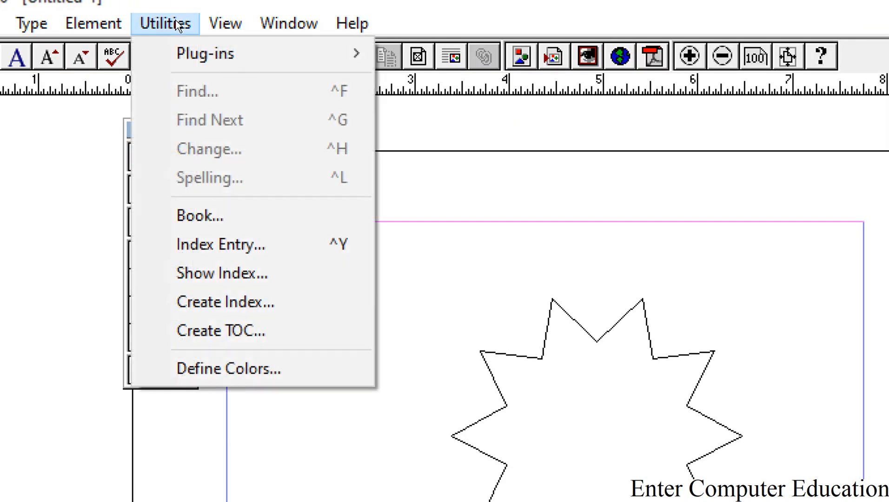
pyautogui.moveTo(218, 59)
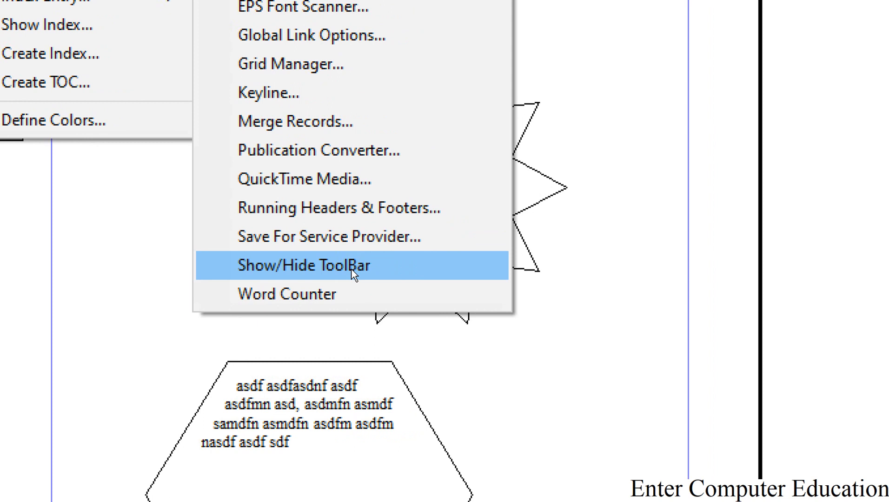
pyautogui.click(352, 272)
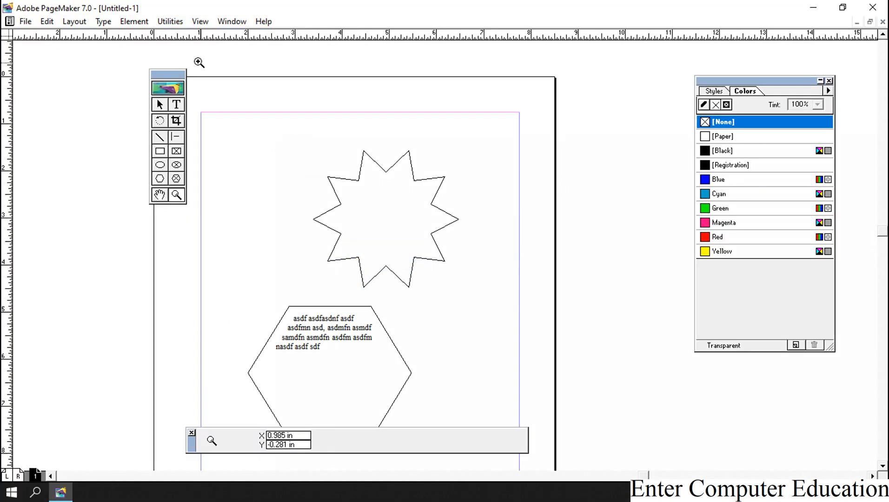
# Step: Bring the toolbar back into view with the Show/Hide ToolBar plug-in
pyautogui.click(174, 24)
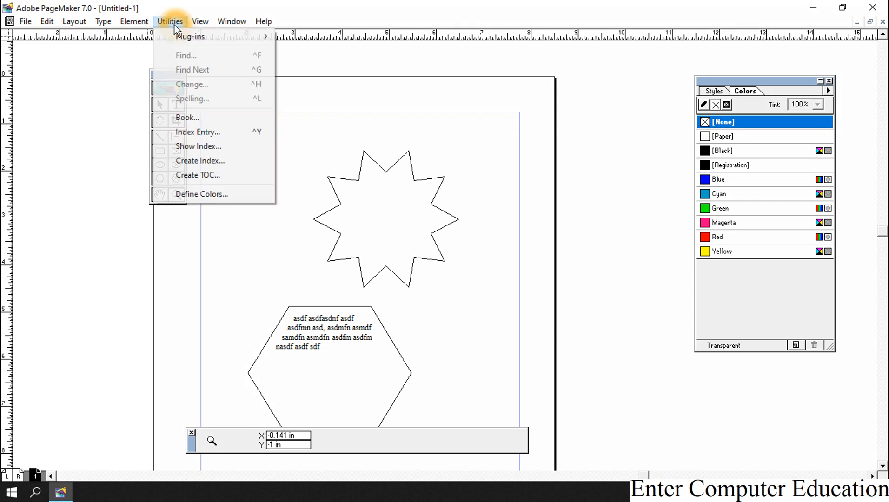
pyautogui.click(207, 35)
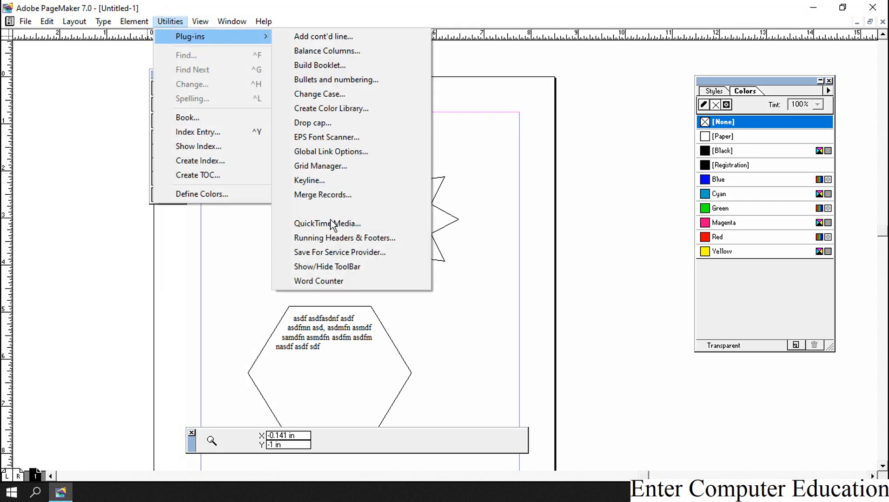
pyautogui.click(338, 268)
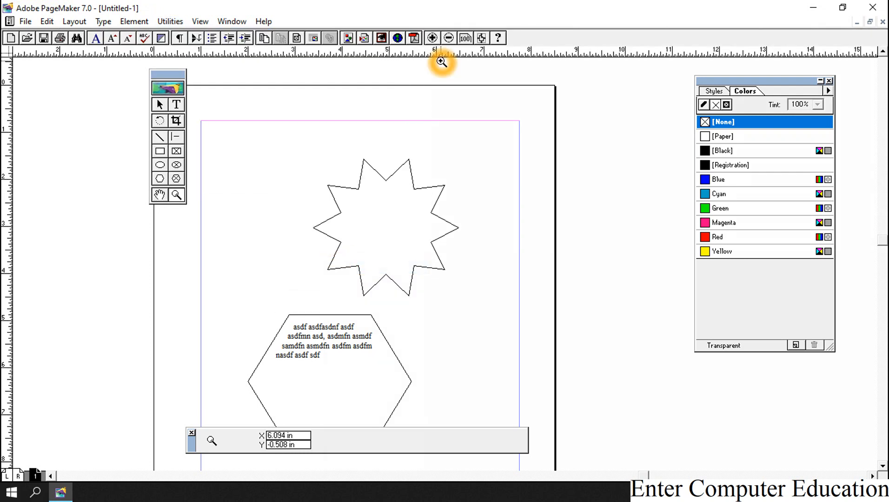
# Step: Zoom out with the toolbar's zoom commands to see the whole page and zoom back in on the star and hexagon
pyautogui.click(450, 39)
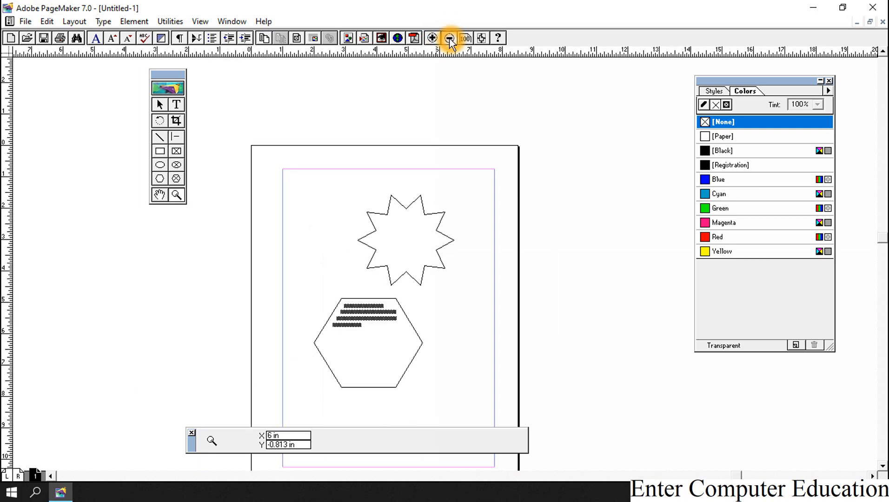
pyautogui.click(449, 39)
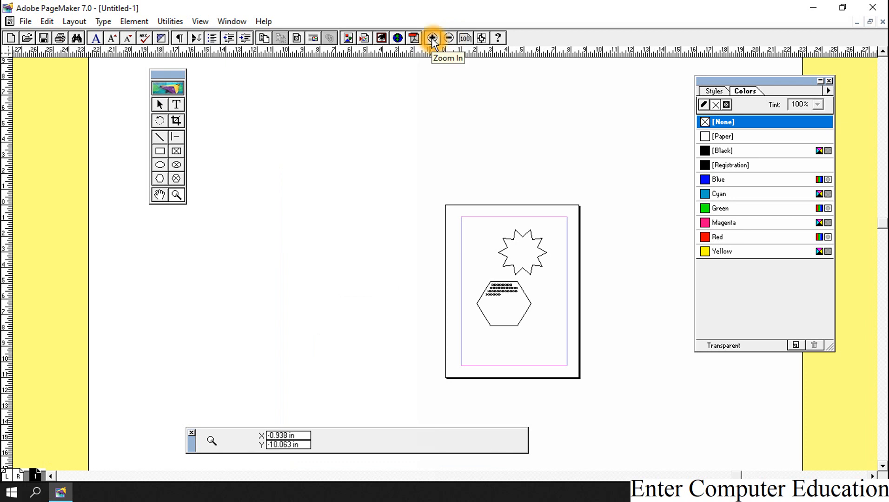
pyautogui.click(433, 38)
pyautogui.click(432, 39)
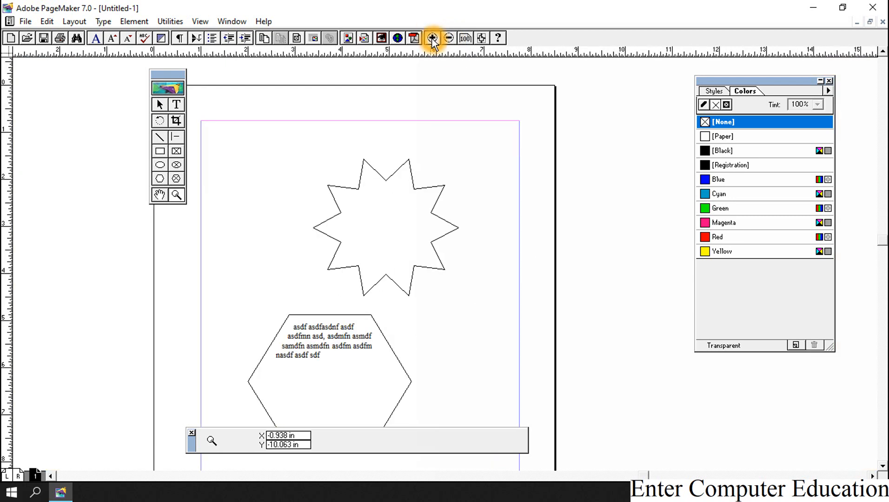
pyautogui.click(433, 39)
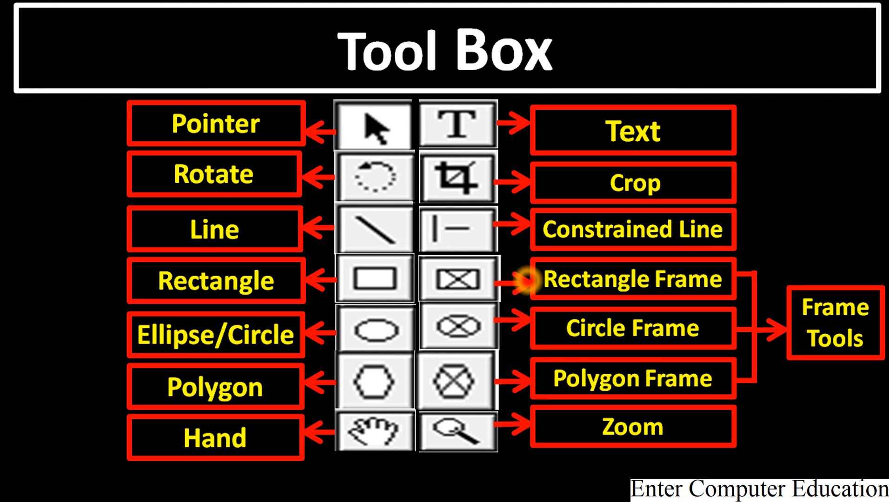